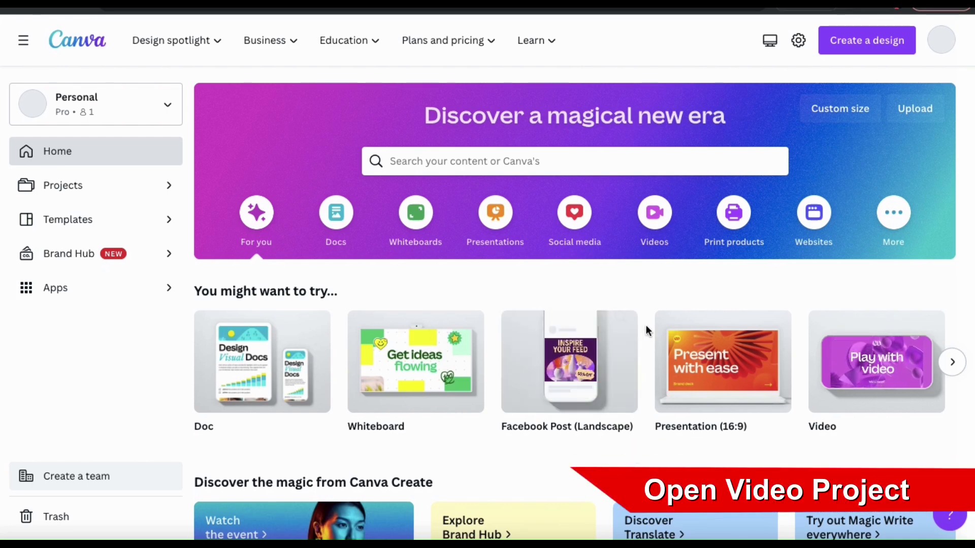
Step: Browse the templates in the Videos category
left_click(659, 214)
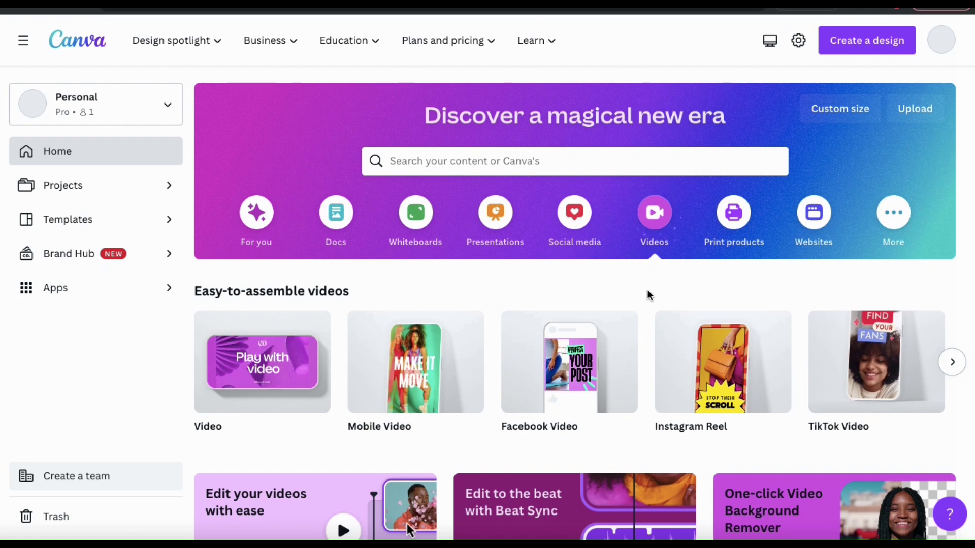
scroll(649, 294, "down", 4)
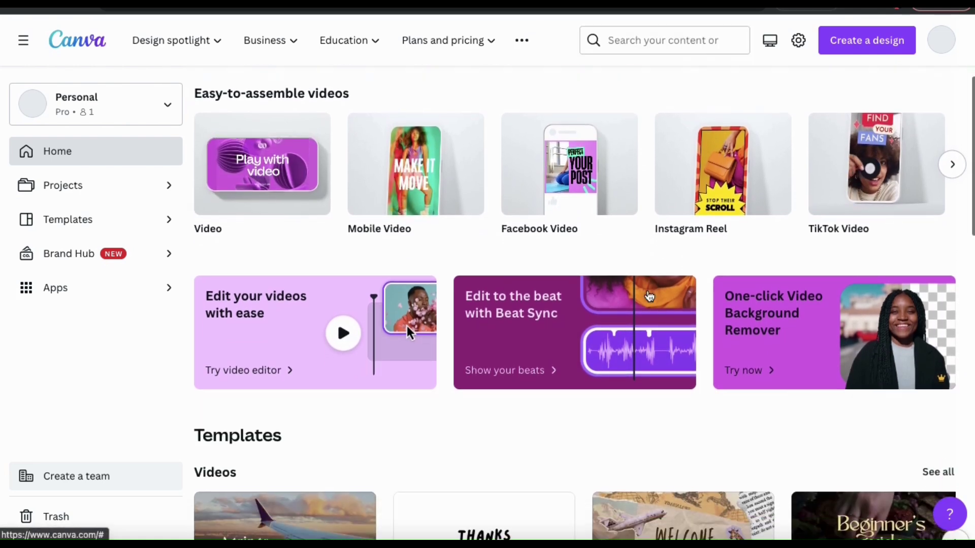
scroll(708, 322, "down", 3)
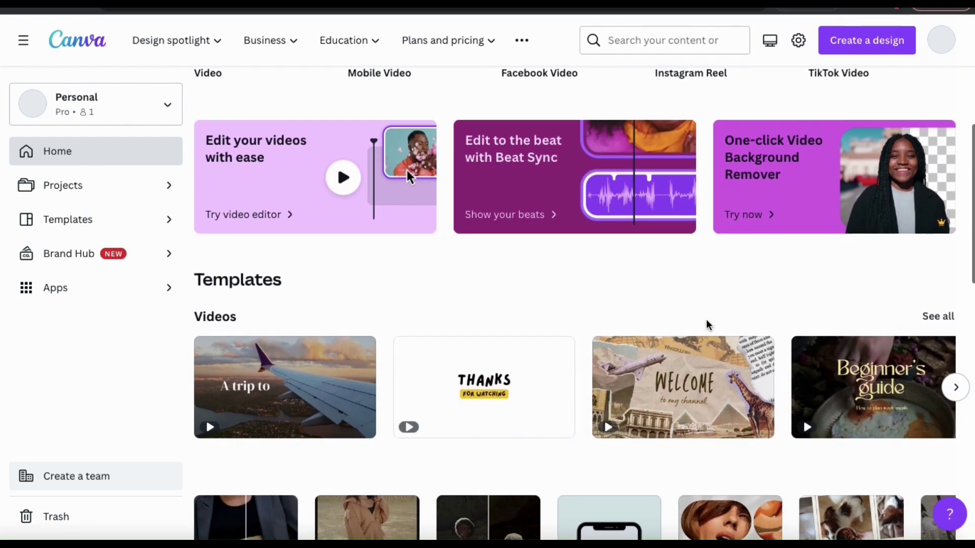
scroll(708, 324, "down", 4)
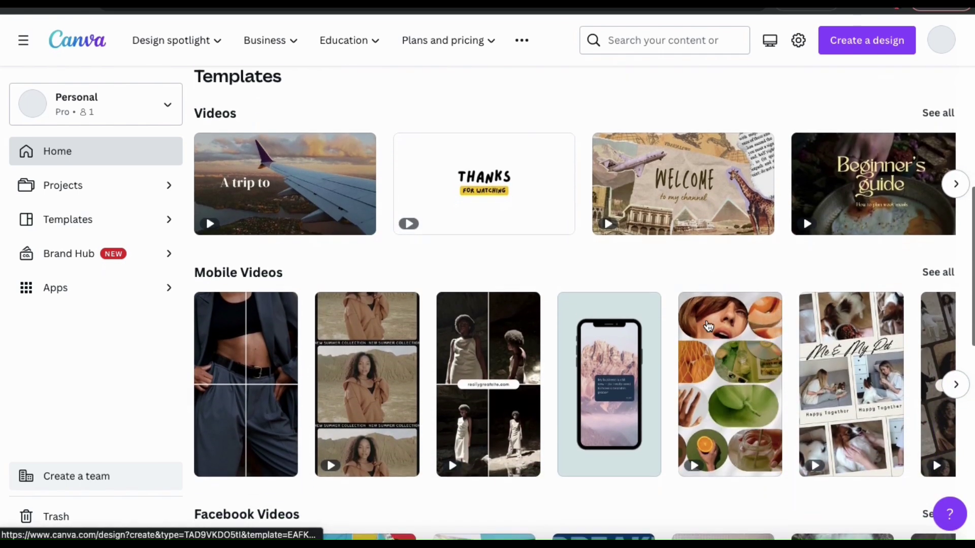
scroll(709, 325, "down", 2)
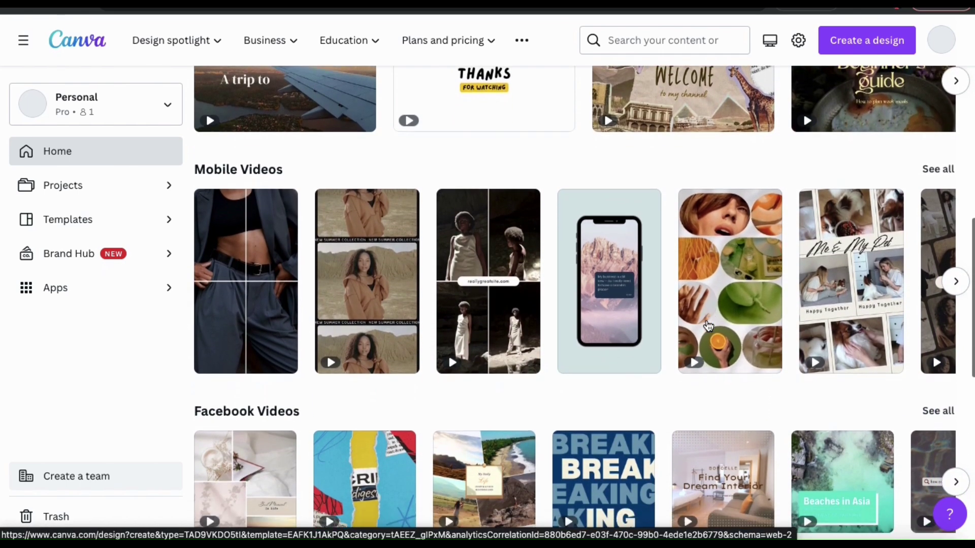
scroll(709, 325, "down", 5)
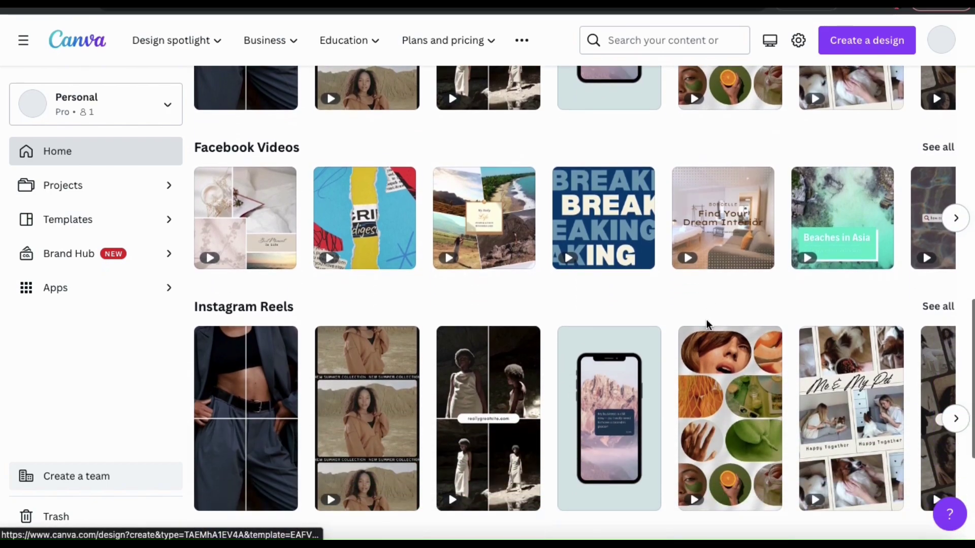
scroll(709, 325, "down", 3)
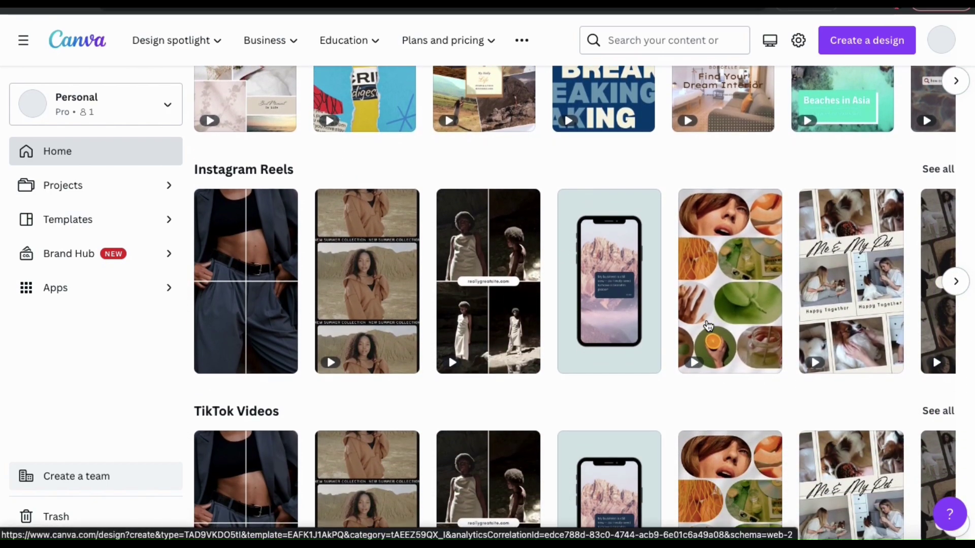
scroll(708, 325, "up", 15)
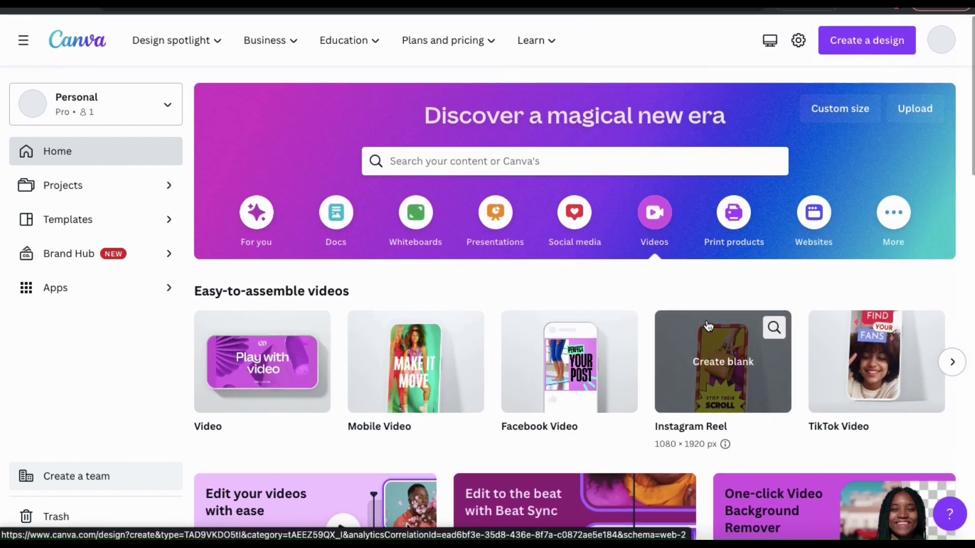
Step: Return to For you and scroll down to recent designs like Beat Sync Example Vid
left_click(245, 212)
scroll(489, 445, "down", 4)
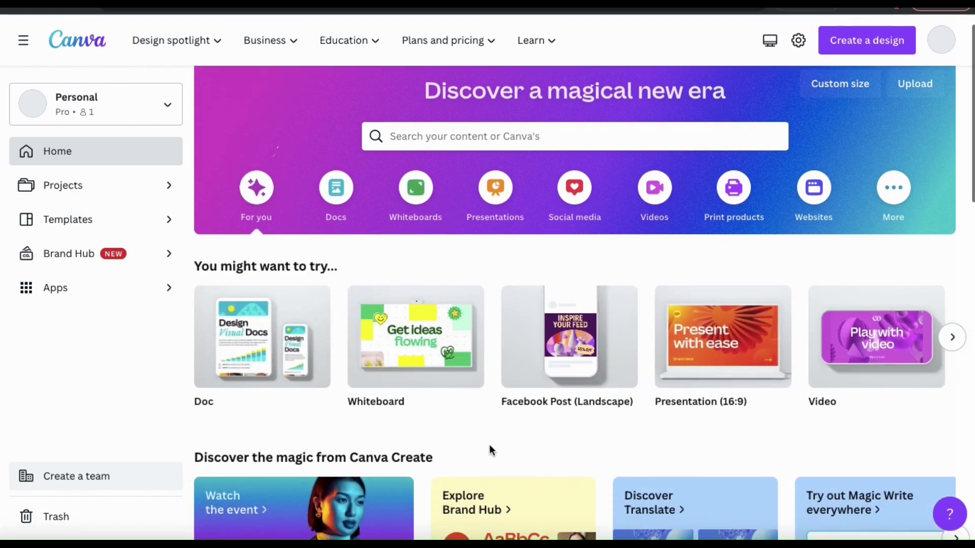
scroll(490, 447, "down", 3)
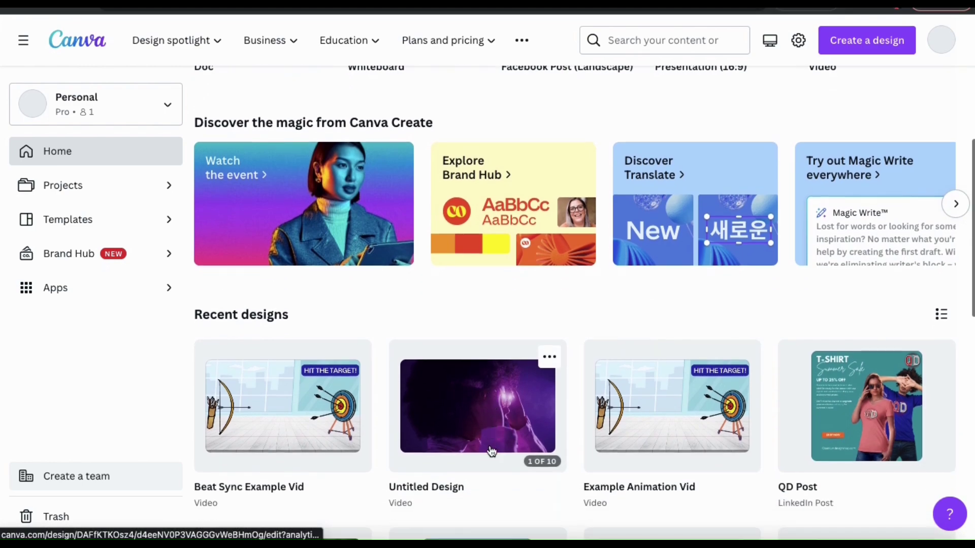
Step: Open Beat Sync Example Vid and place the uploaded 9.7s T-shirt clip into scene one
left_click(306, 413)
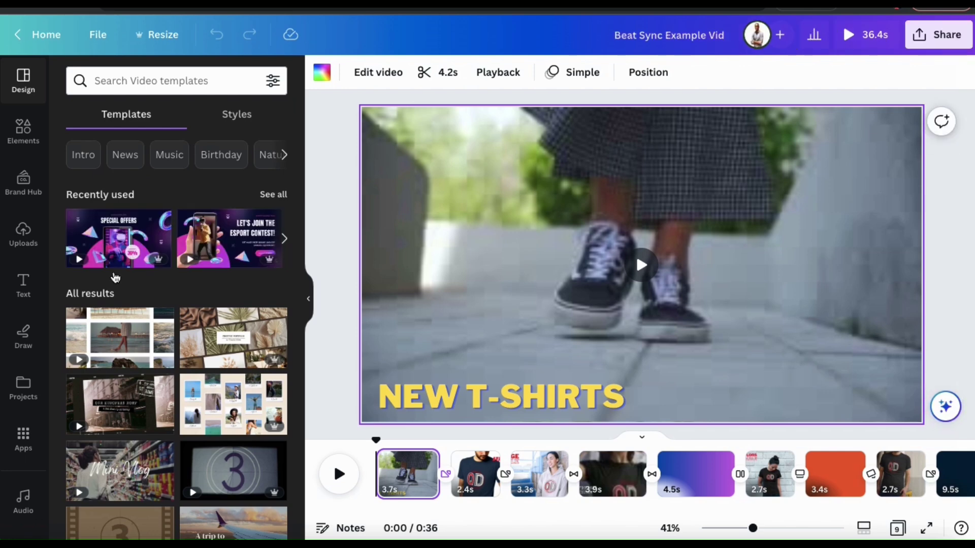
left_click(32, 241)
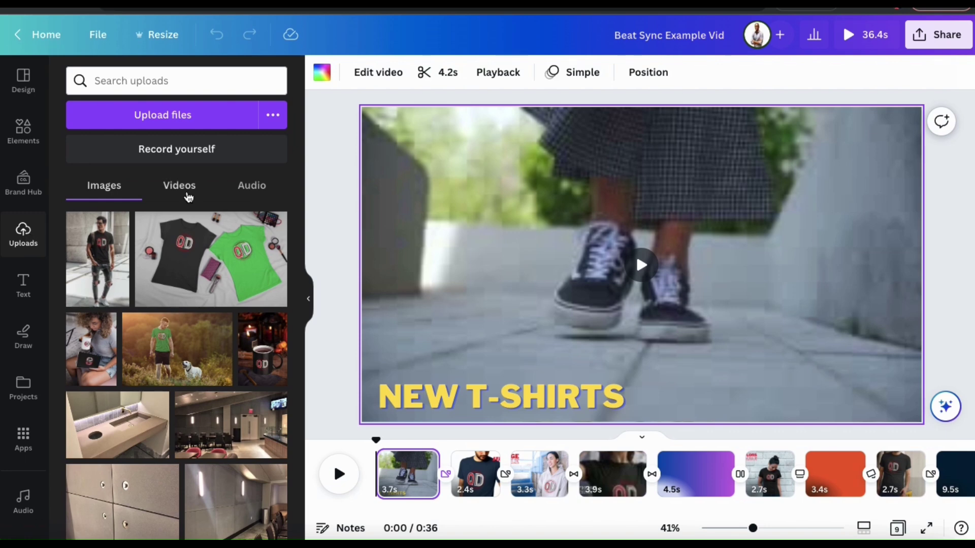
left_click(180, 186)
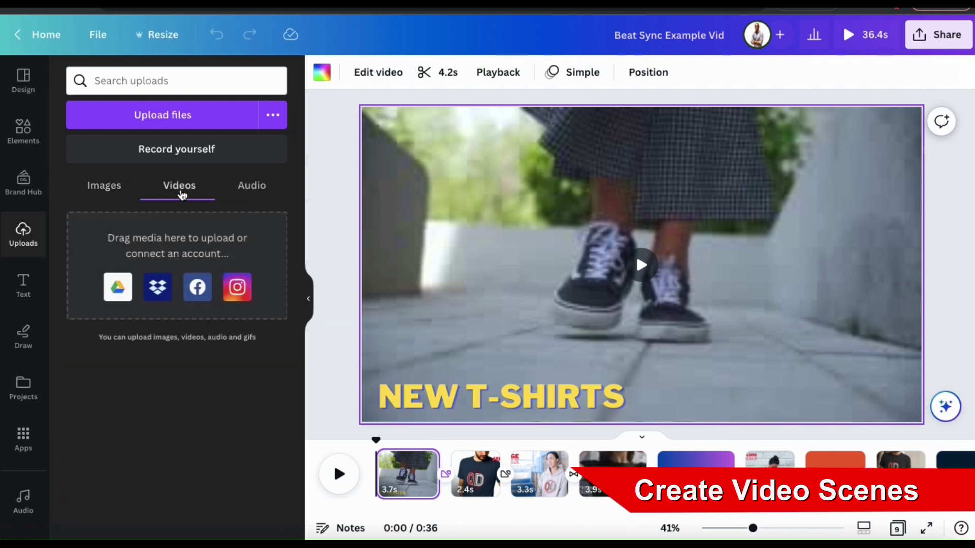
left_click_drag(92, 258, 398, 429)
double_click(394, 206)
key("Return")
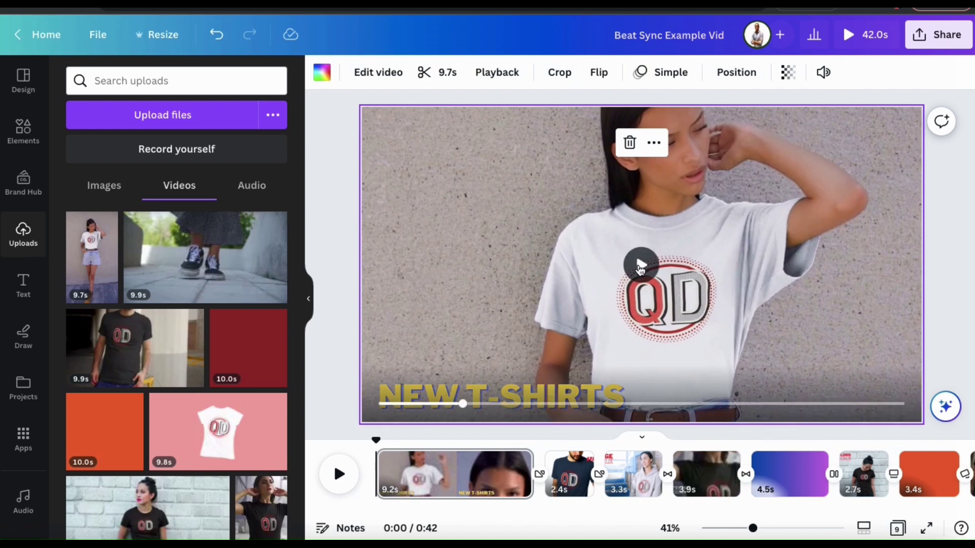
left_click(641, 265)
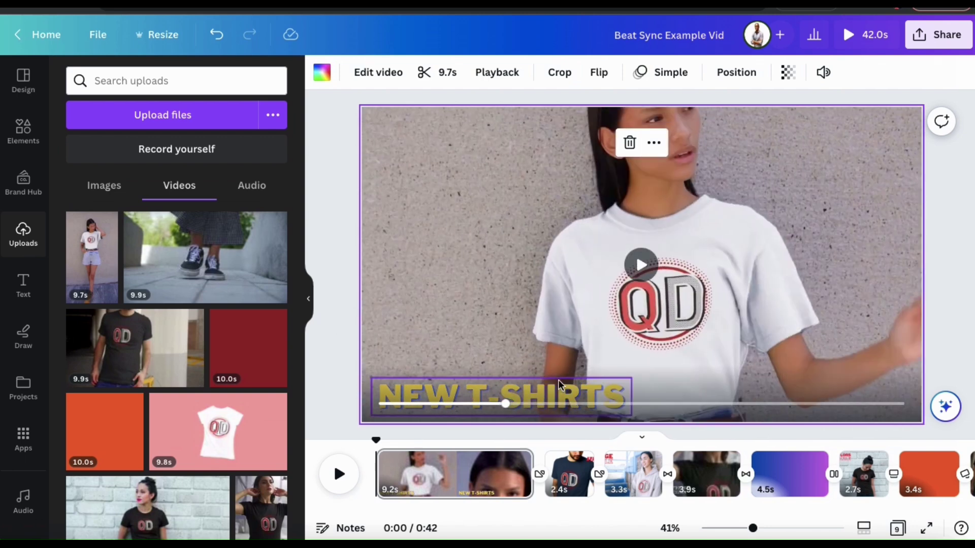
Step: Change the NEW T-SHIRTS caption to 'ADD TEXT' and bring up the scene one transition
left_click(553, 390)
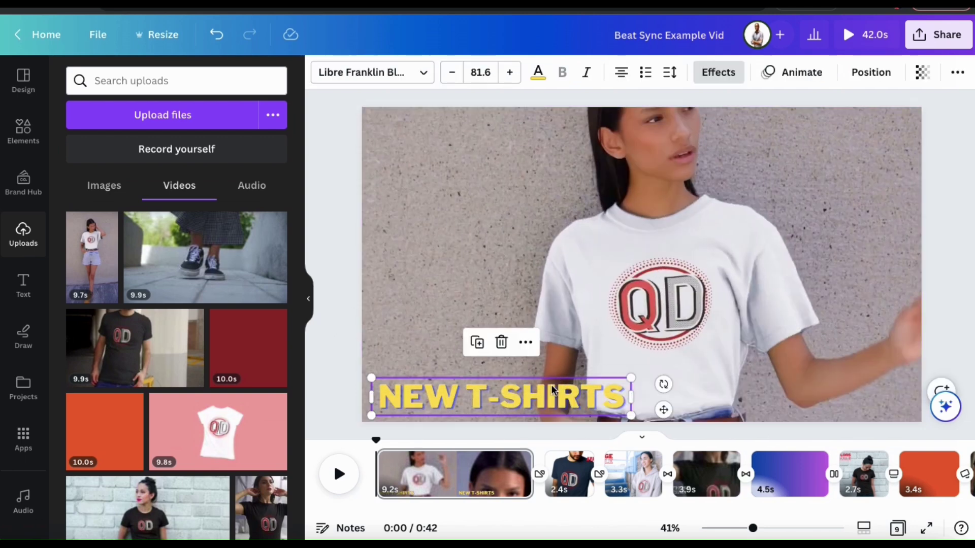
double_click(554, 390)
key("ctrl+a")
type("ADD TEXT")
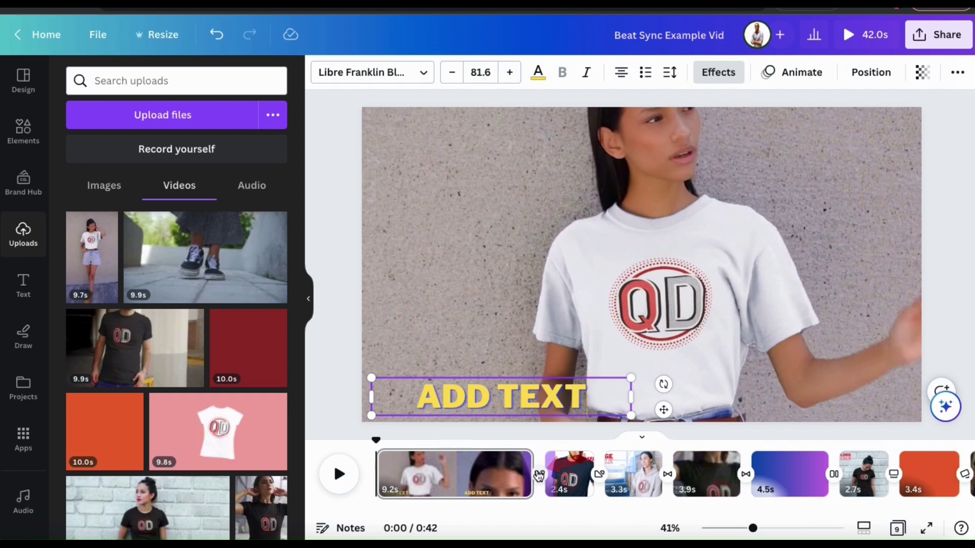
left_click(540, 478)
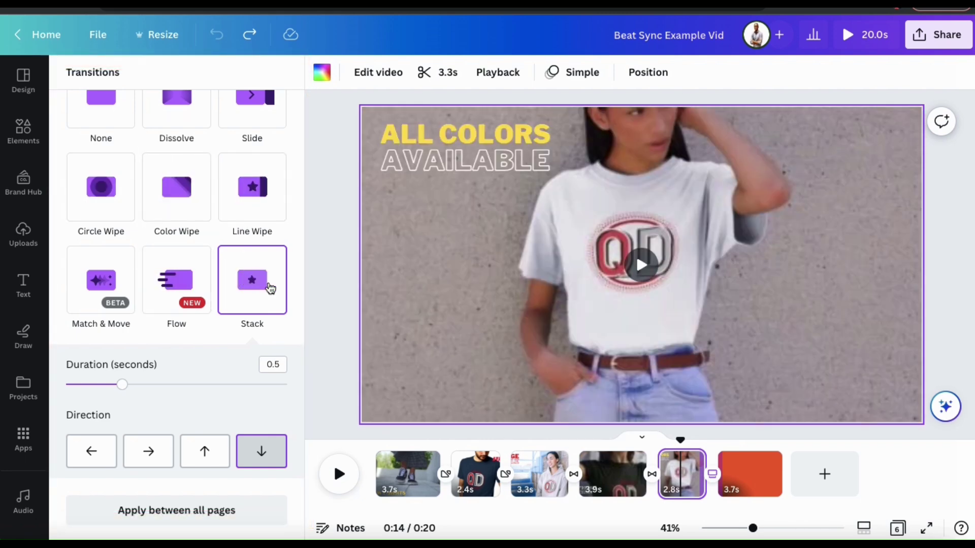
Step: Close the Stack transition settings and return the playhead to 0:00 on the first scene
left_click(331, 335)
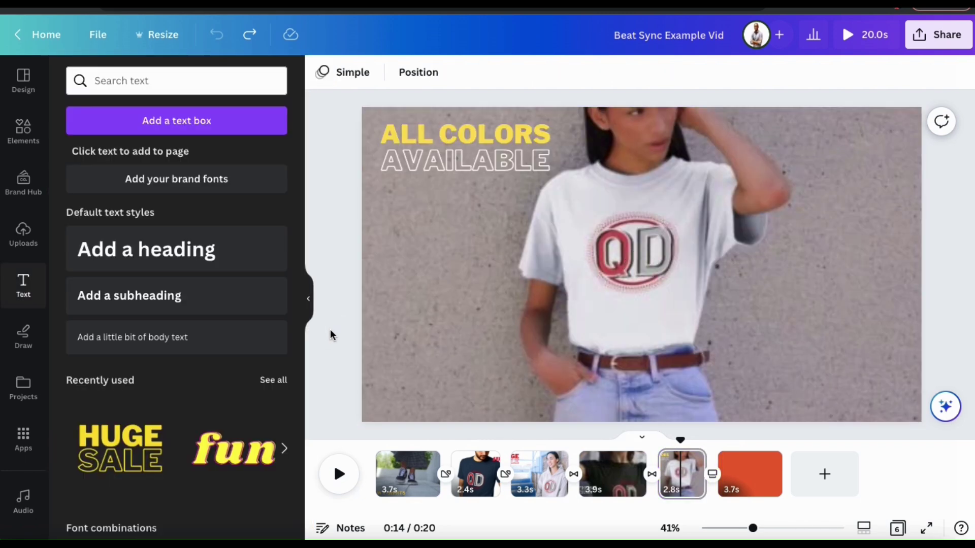
left_click(376, 449)
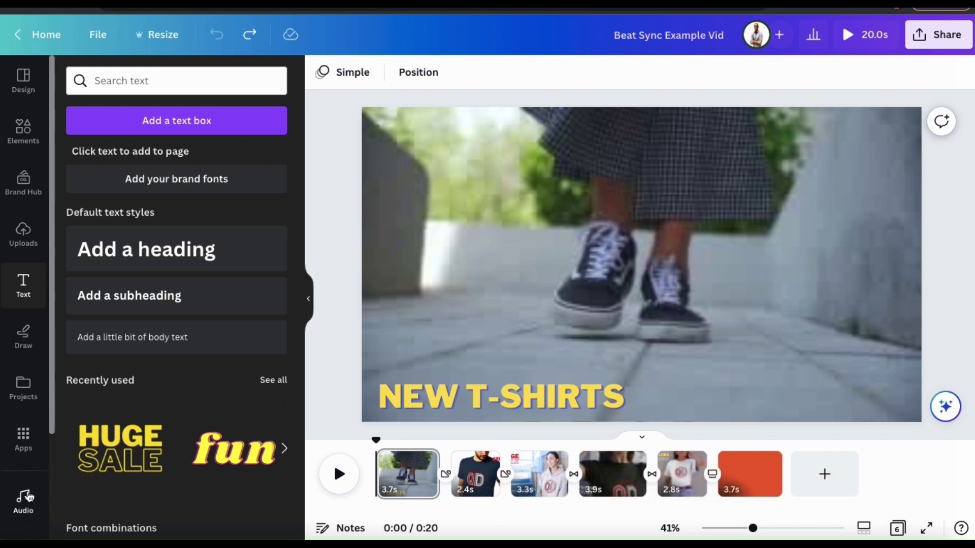
Step: Add the Travel track Wanli Changcheng from the audio library as a soundtrack across all six scenes
left_click(23, 512)
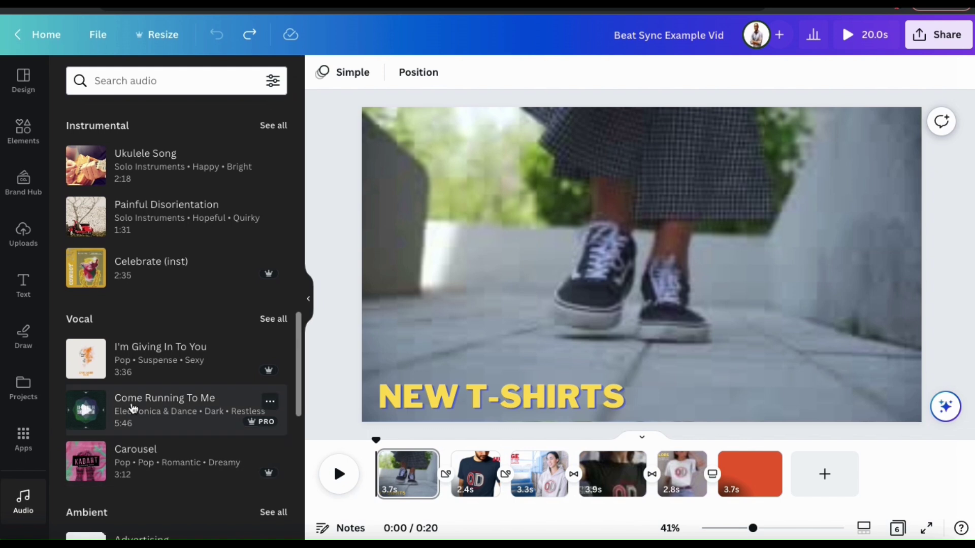
scroll(133, 409, "down", 4)
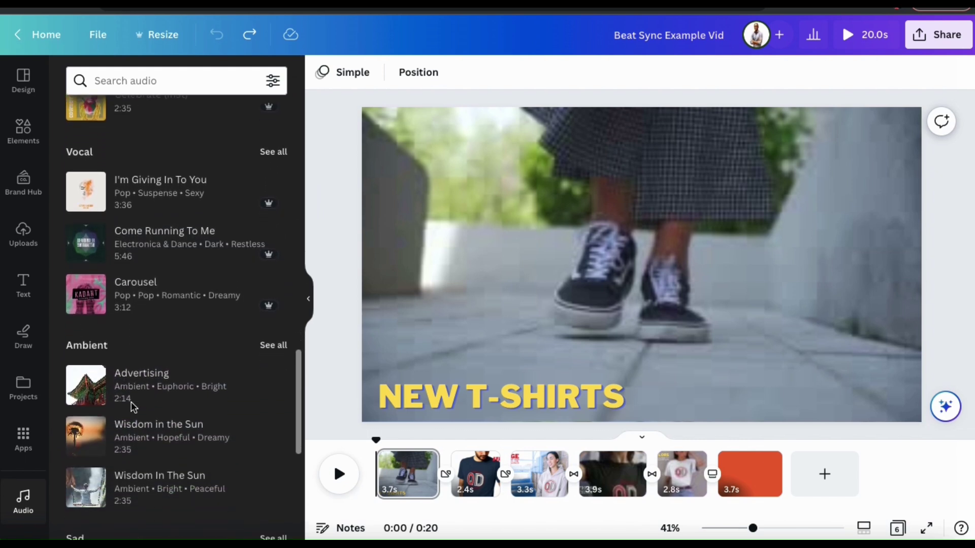
scroll(133, 406, "down", 6)
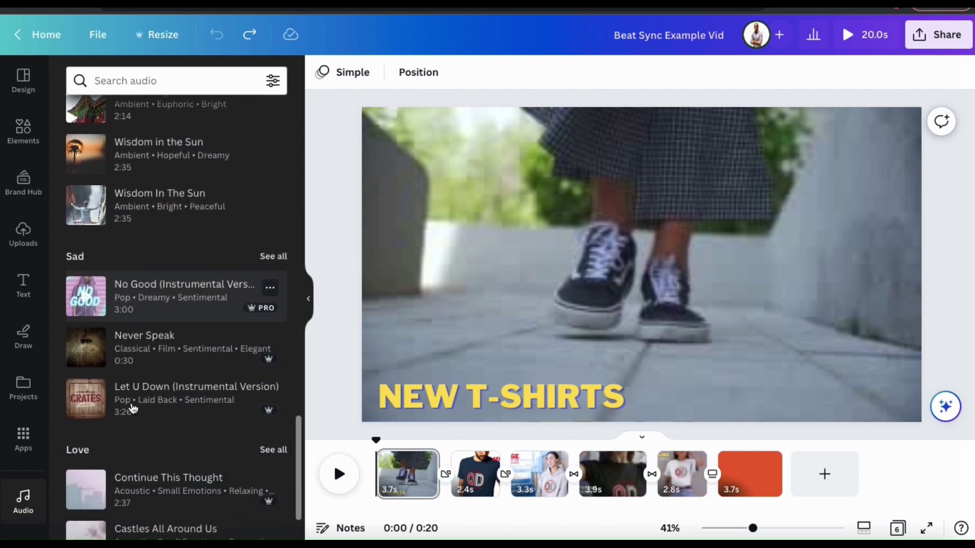
scroll(133, 409, "down", 6)
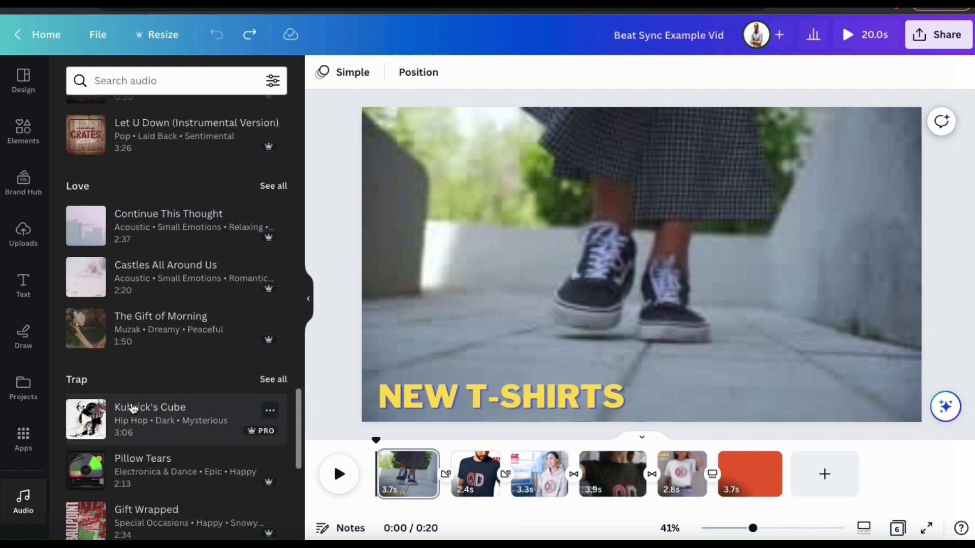
scroll(133, 409, "down", 5)
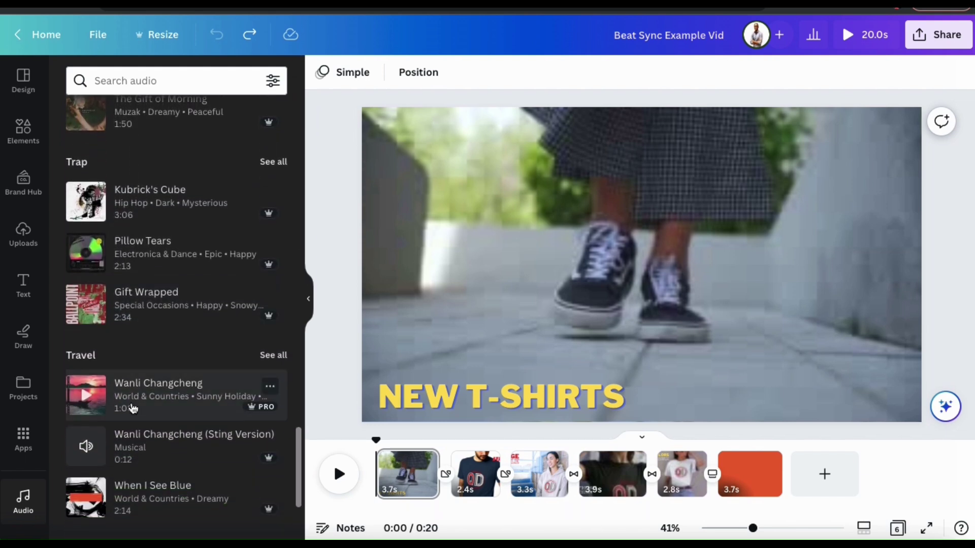
scroll(133, 409, "down", 2)
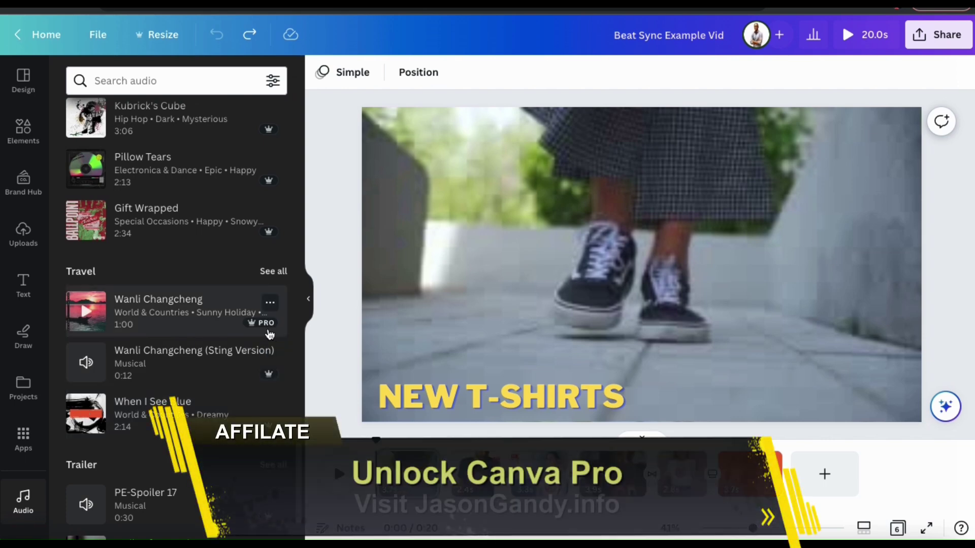
mouse_move(270, 384)
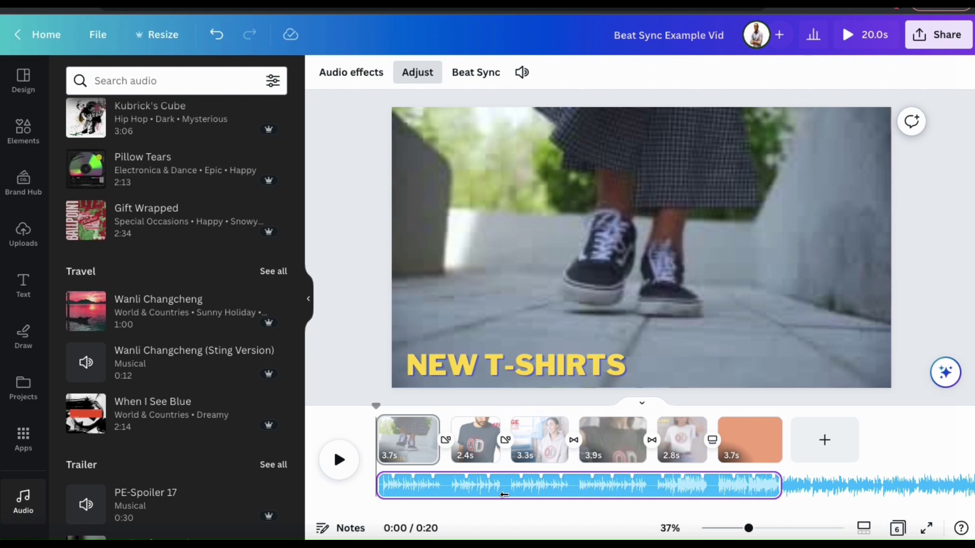
scroll(504, 495, "right", 1)
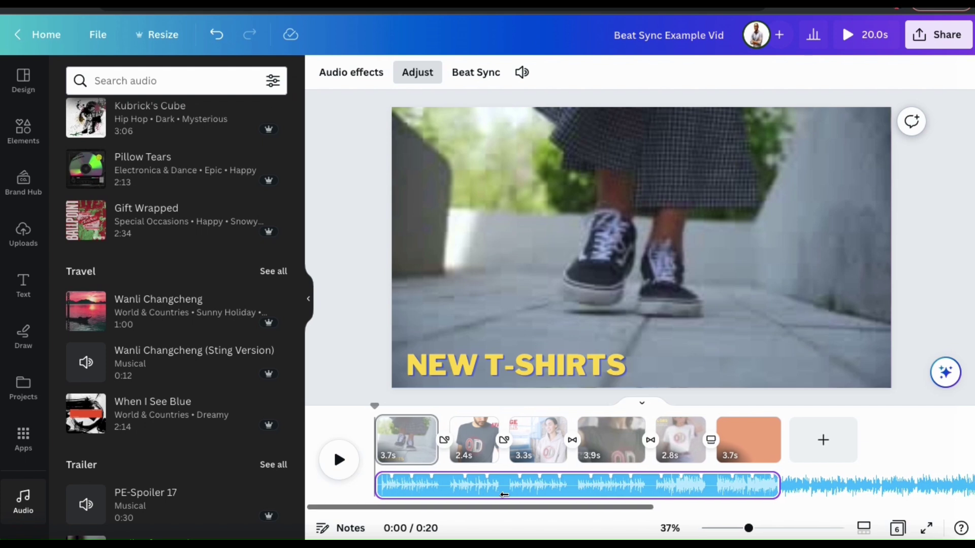
Step: Delete the stock music track and start uploading a music file from the Beat Sync folder
right_click(504, 495)
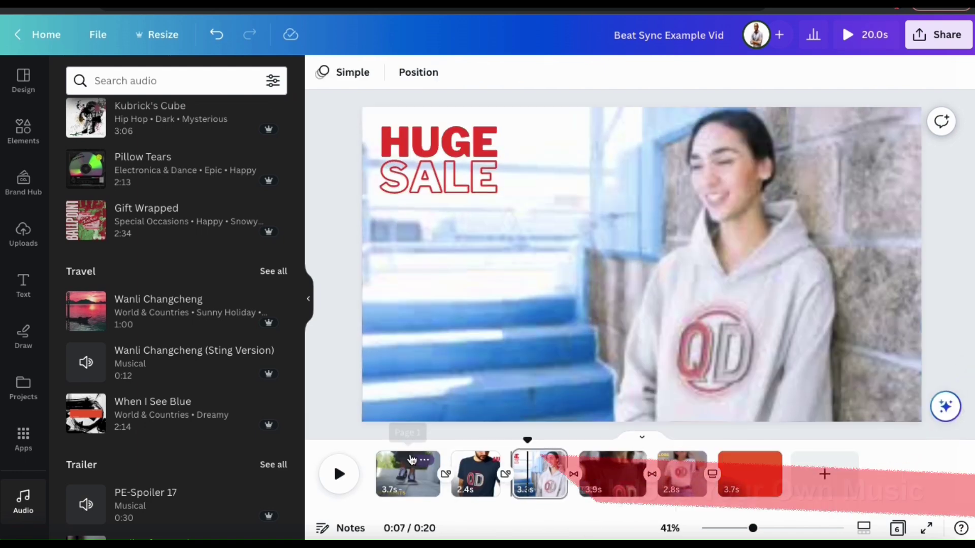
left_click(381, 450)
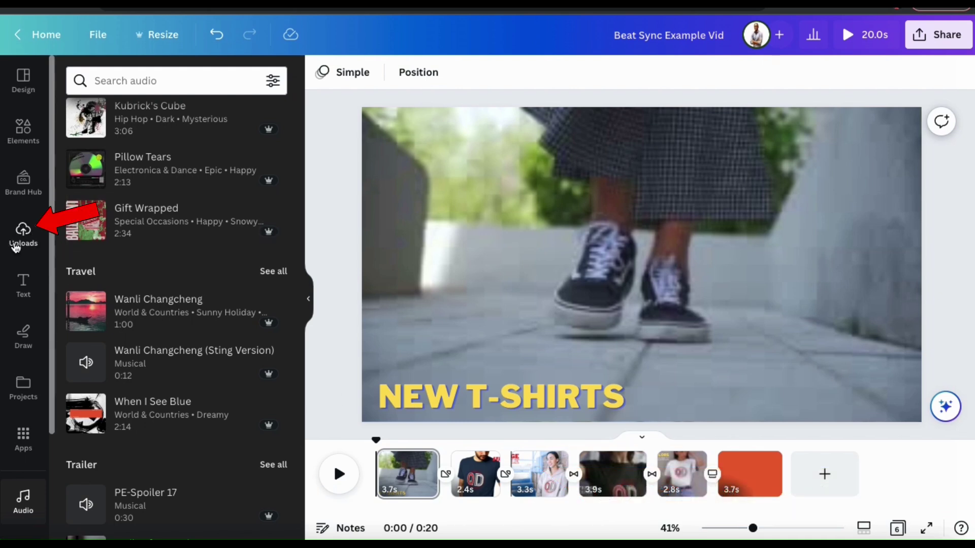
left_click(26, 238)
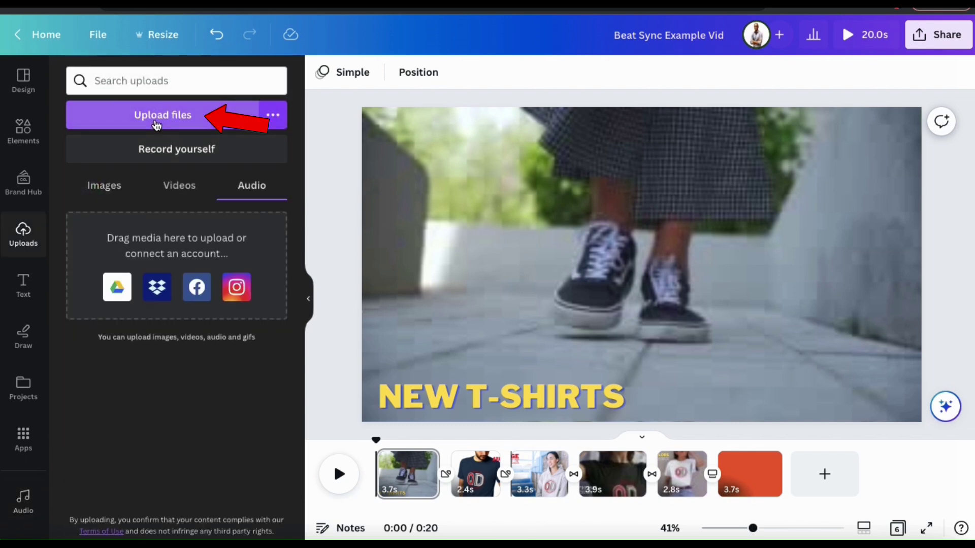
left_click(156, 122)
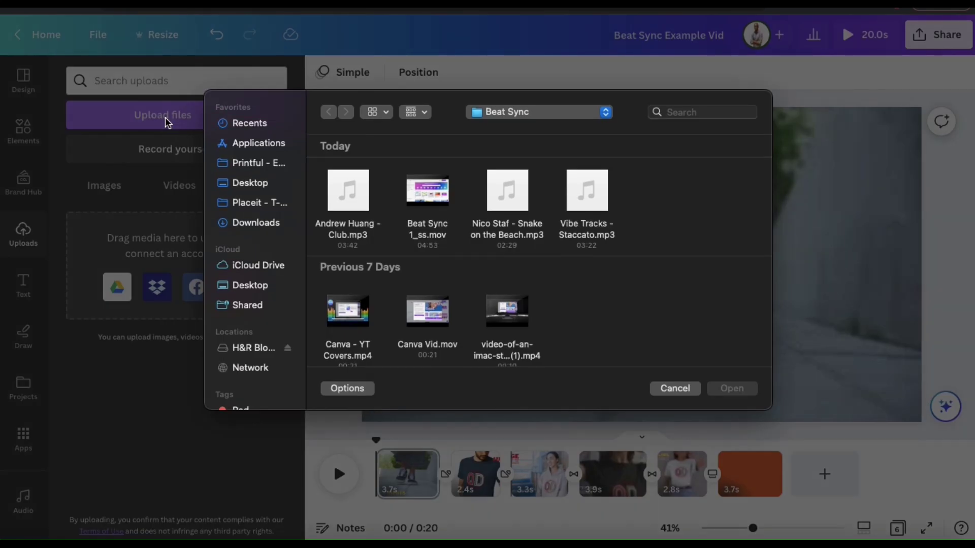
Step: Upload the Club.mp3 track, preview it, and add it as the soundtrack under all six scenes
double_click(347, 196)
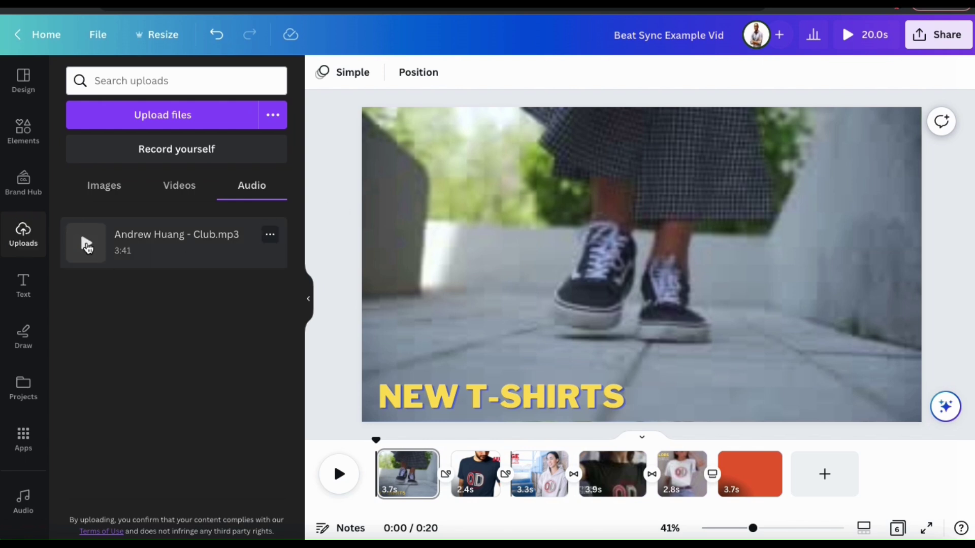
left_click(87, 245)
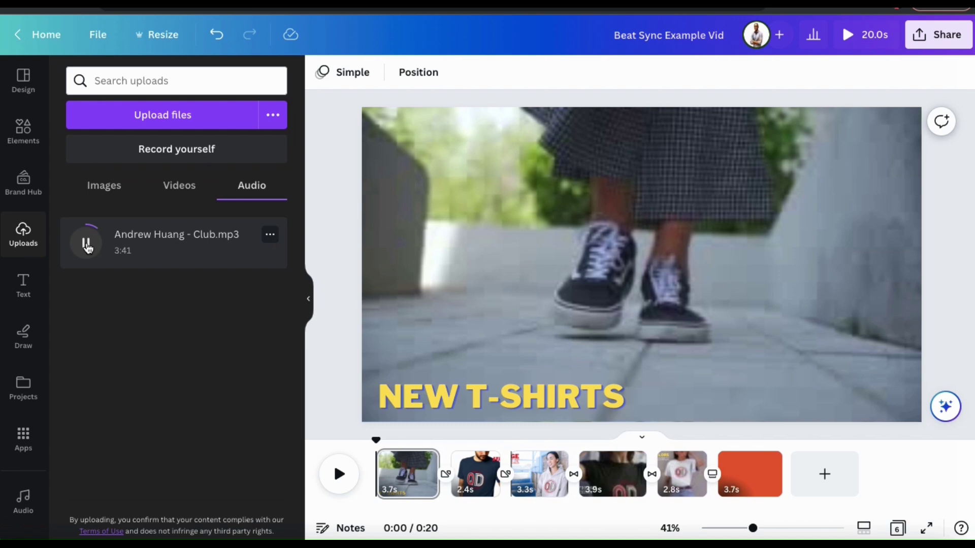
left_click(87, 247)
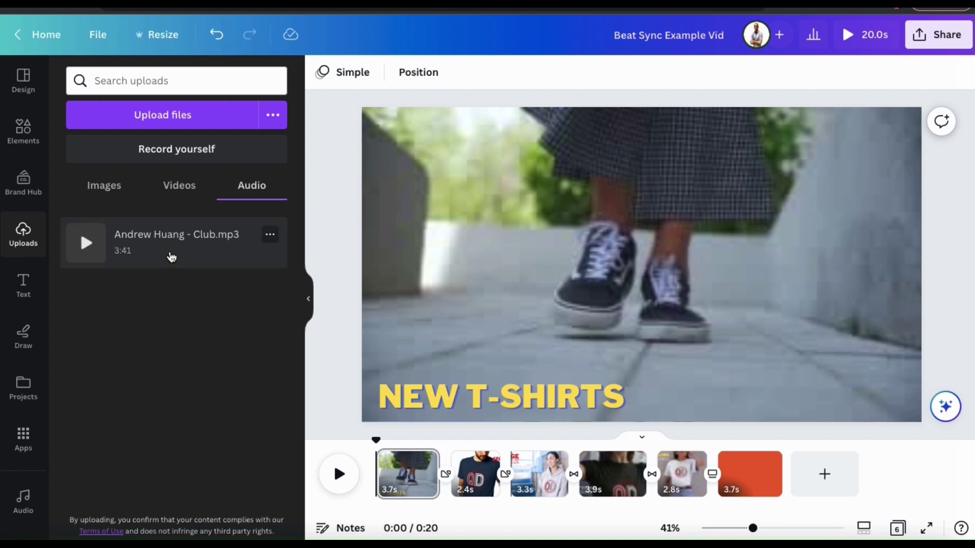
left_click(171, 258)
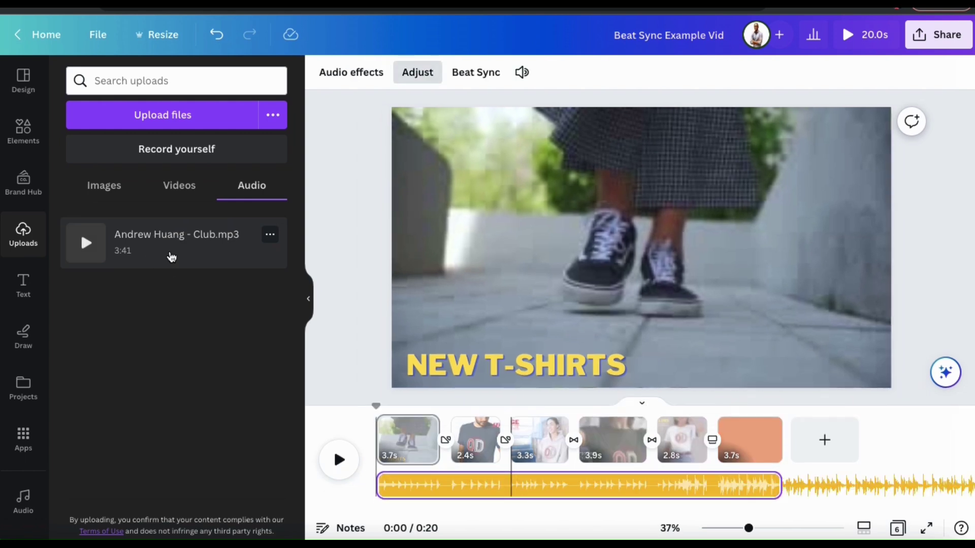
left_click(340, 462)
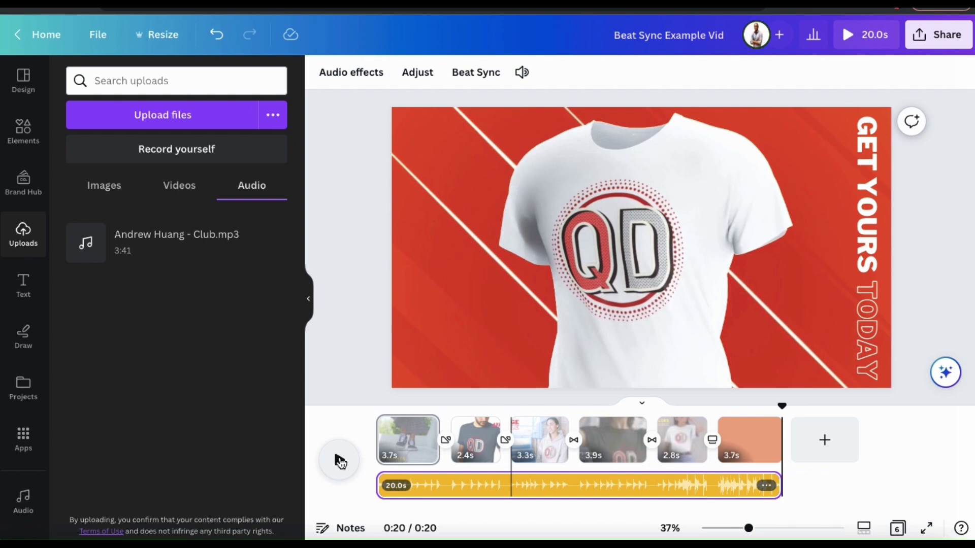
left_click(340, 377)
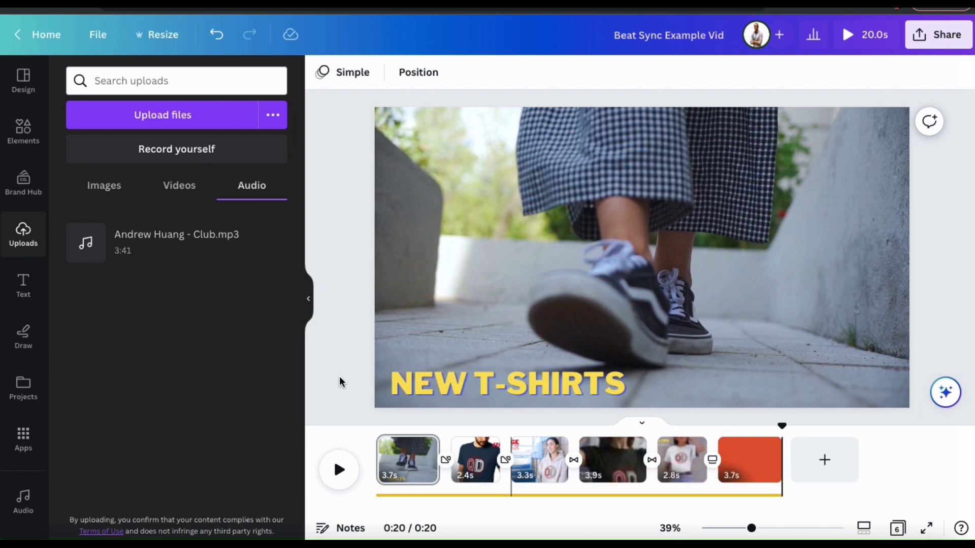
Step: Select the Club soundtrack, move playback to the start, and show its Beat Sync options
left_click(406, 497)
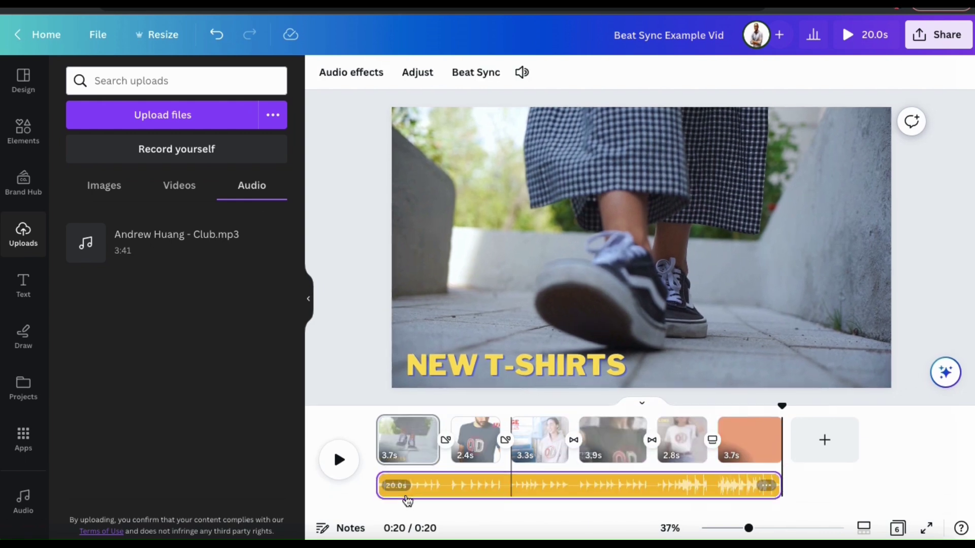
left_click(379, 413)
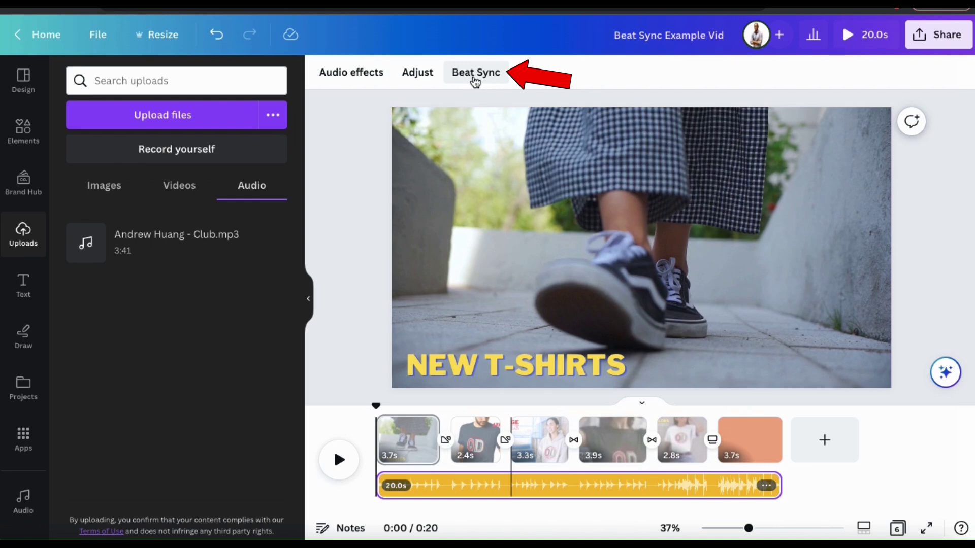
left_click(476, 83)
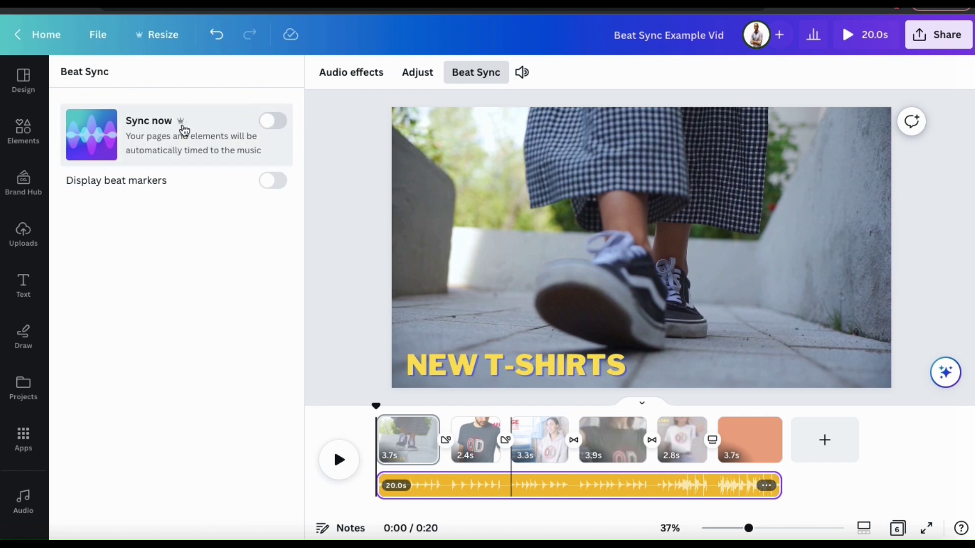
Step: Turn on Sync now to retime the clips to the beats, then play the 11.5-second result
left_click(274, 122)
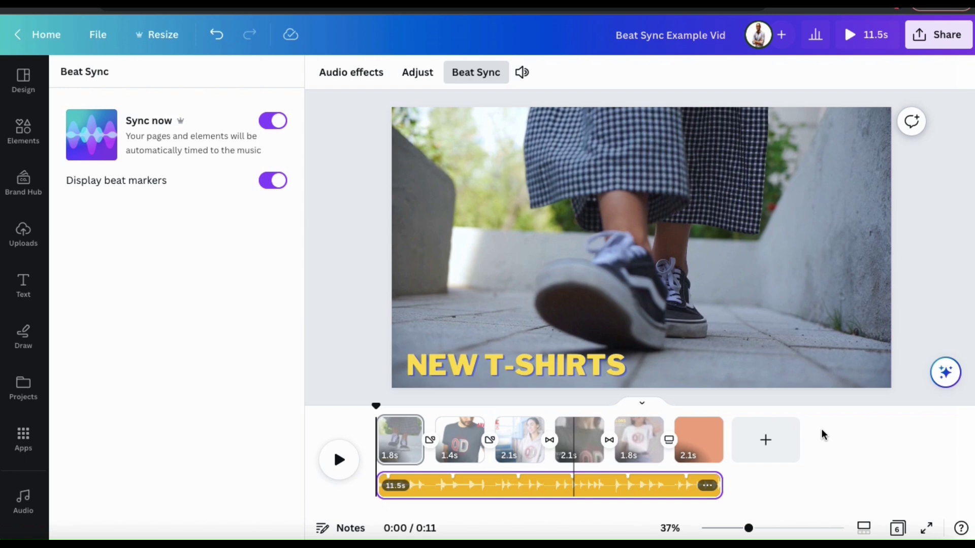
left_click(339, 460)
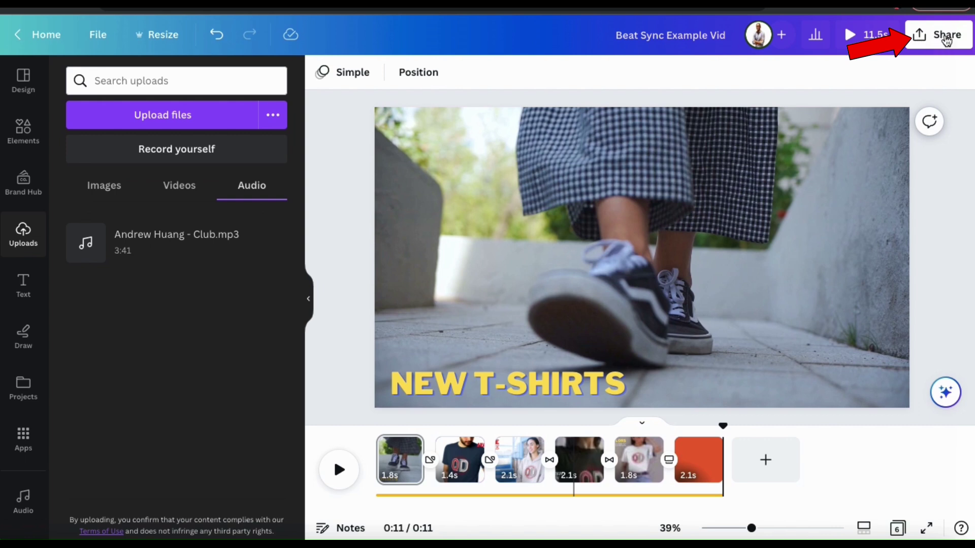
Step: Set the download options to MP4 Video at 1080p covering all 6 pages
left_click(940, 45)
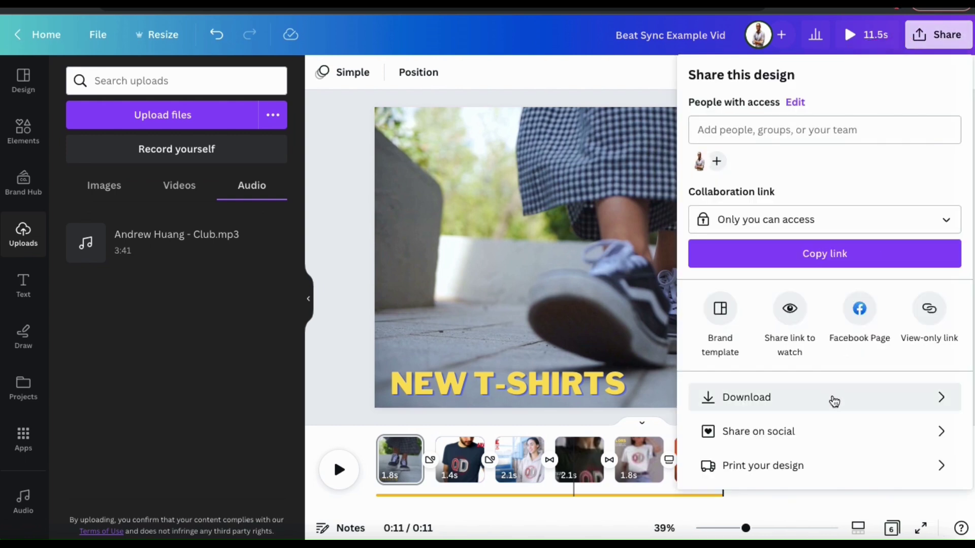
left_click(834, 399)
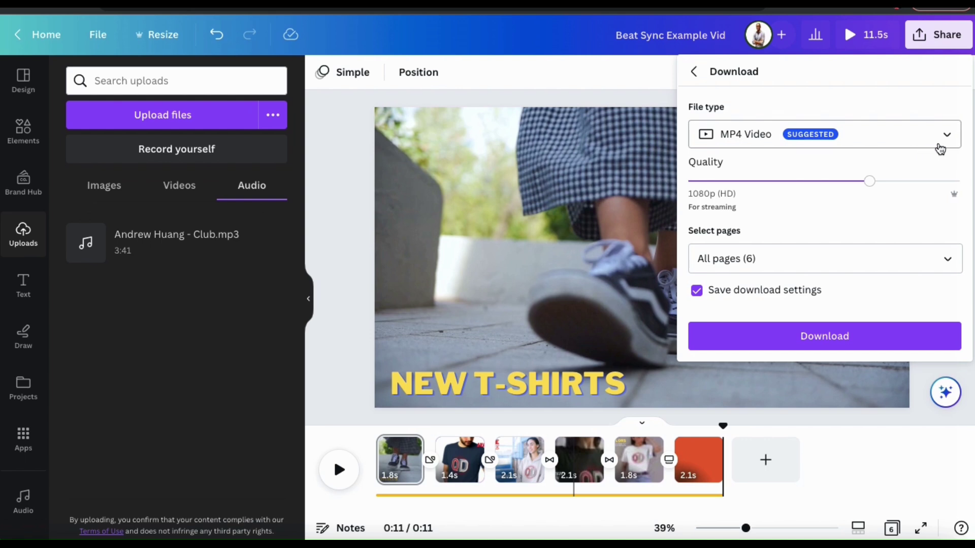
left_click(947, 147)
left_click(946, 147)
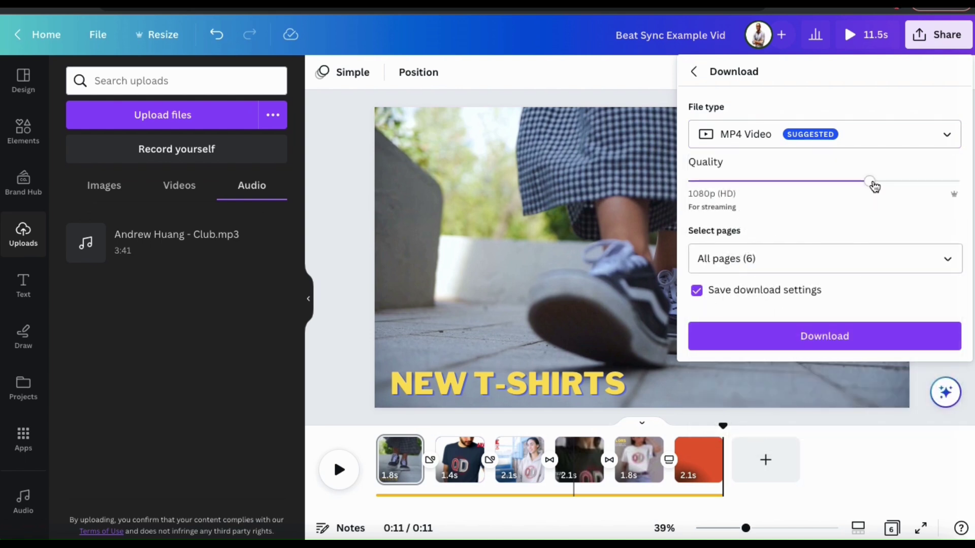
left_click(872, 183)
left_click_drag(874, 186, 936, 182)
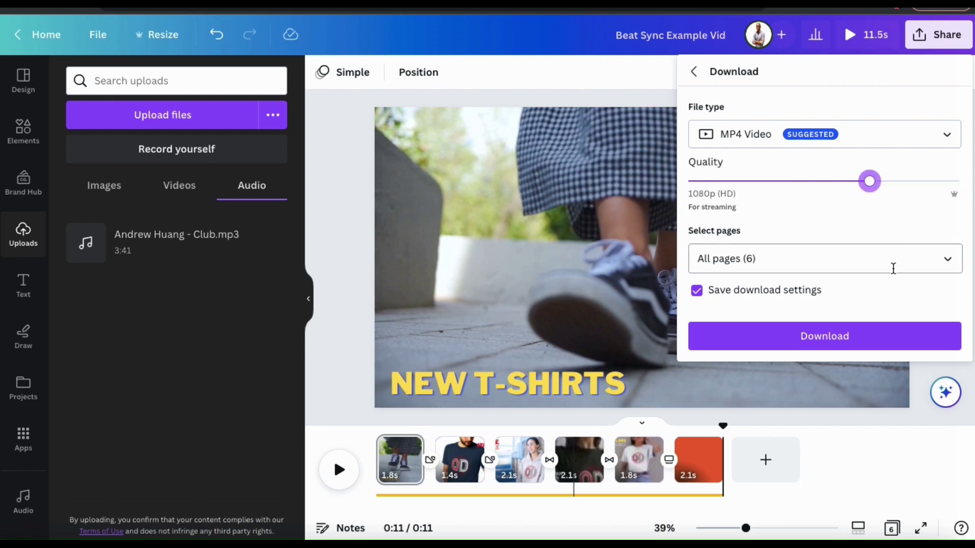
left_click(894, 269)
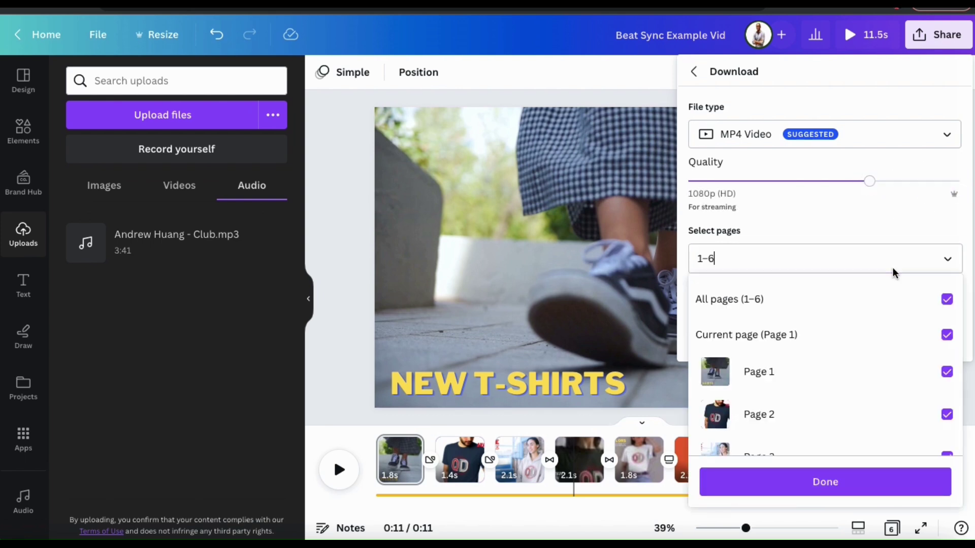
left_click(866, 231)
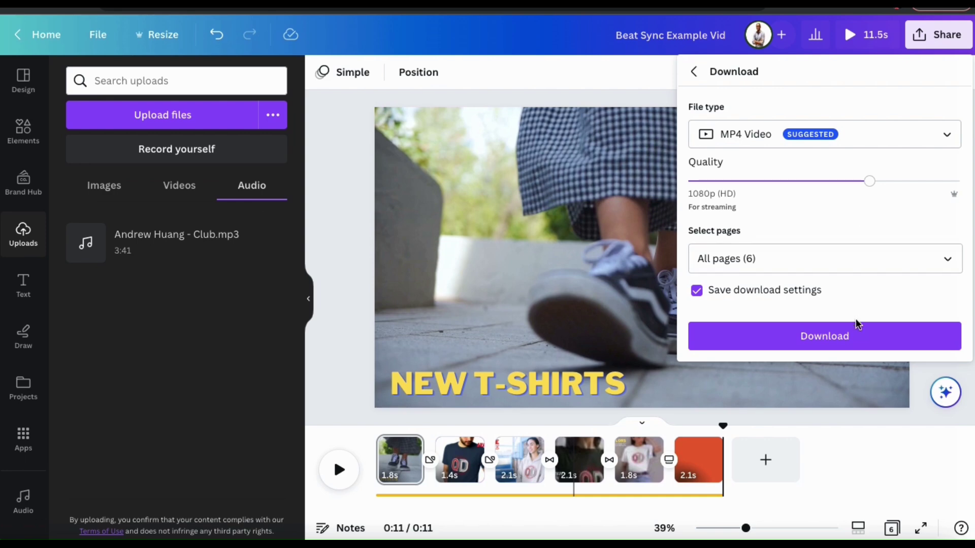
Step: Download the video as an MP4 and check the downloaded file's options in the browser
left_click(863, 335)
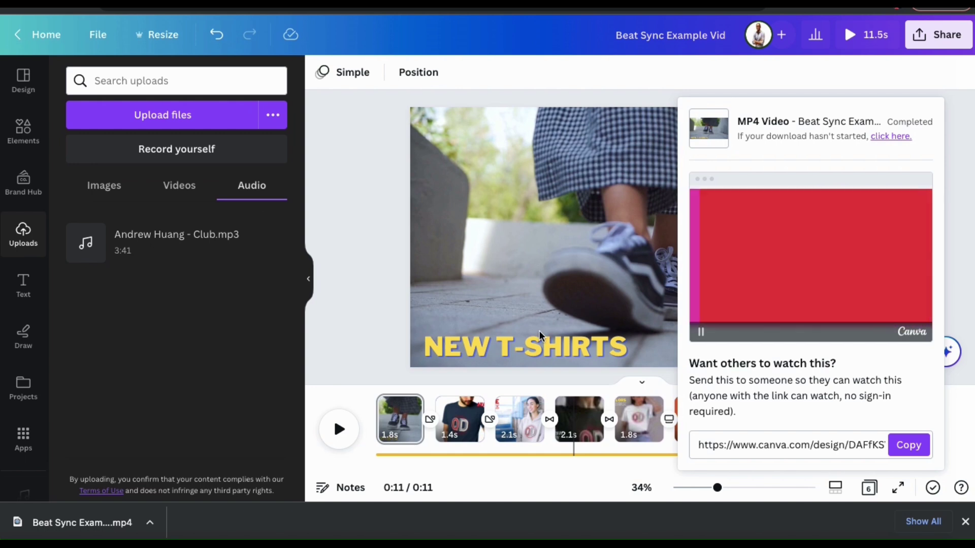
left_click(150, 523)
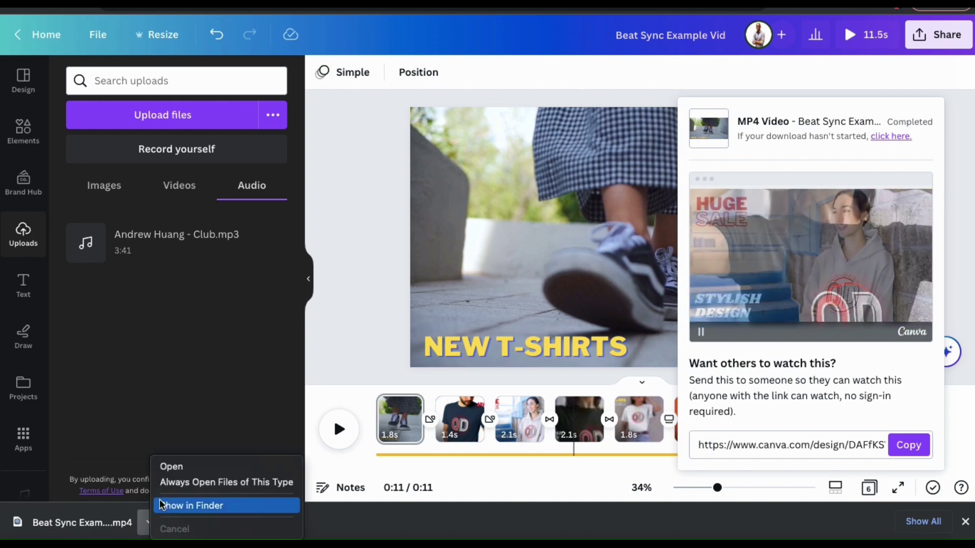